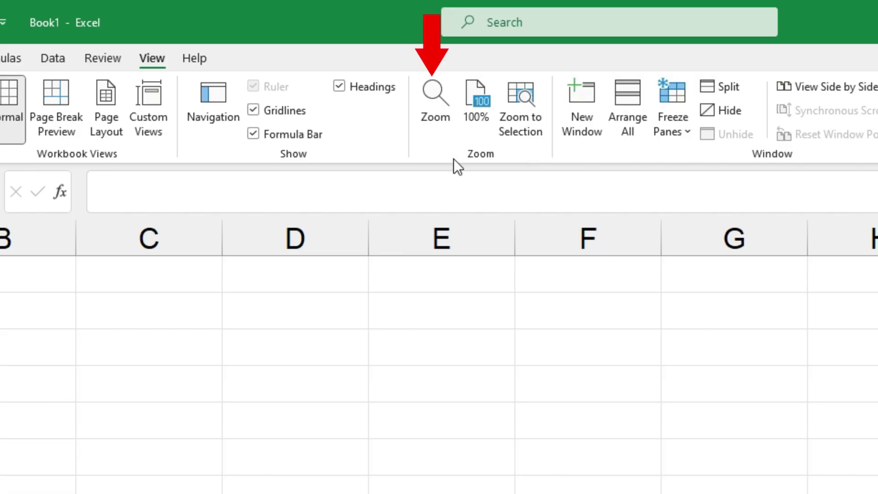
Set the worksheet magnification to 200% through the Zoom dialog.
{"action": "left_click", "coordinate": [441, 106]}
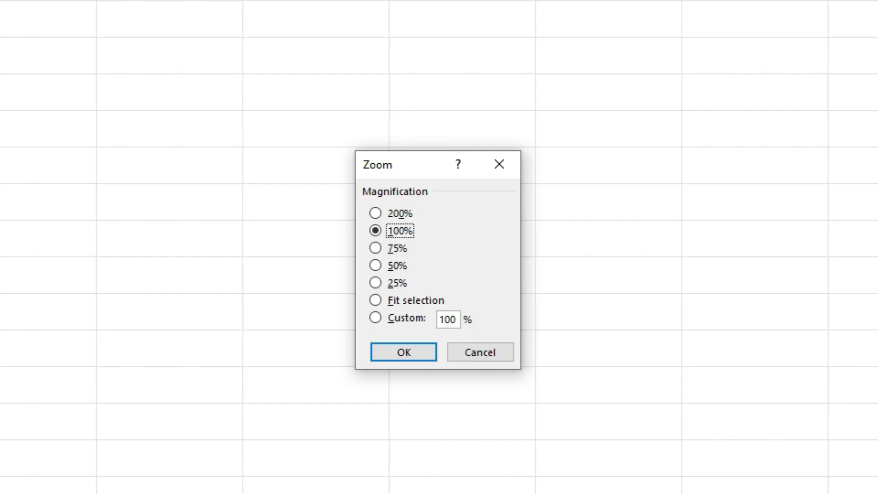
{"action": "left_click", "coordinate": [375, 214]}
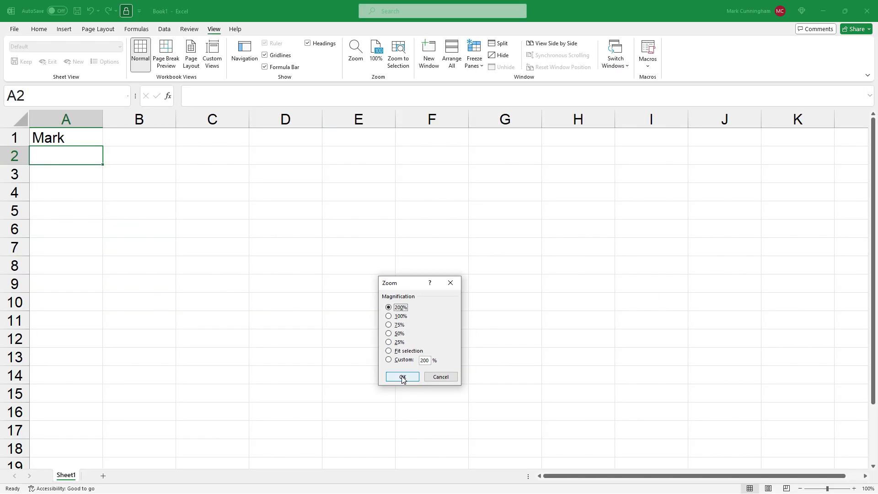
{"action": "left_click", "coordinate": [402, 376]}
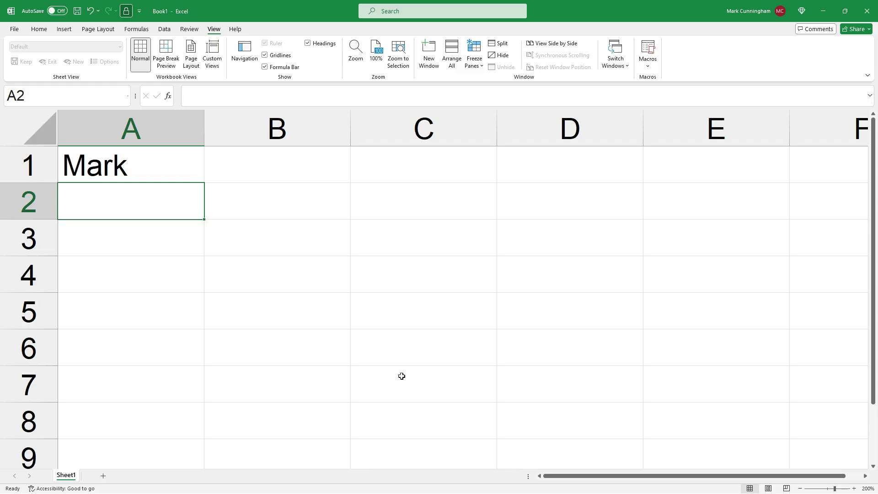
Reduce the worksheet magnification to 50% through the Zoom dialog.
{"action": "left_click", "coordinate": [357, 61]}
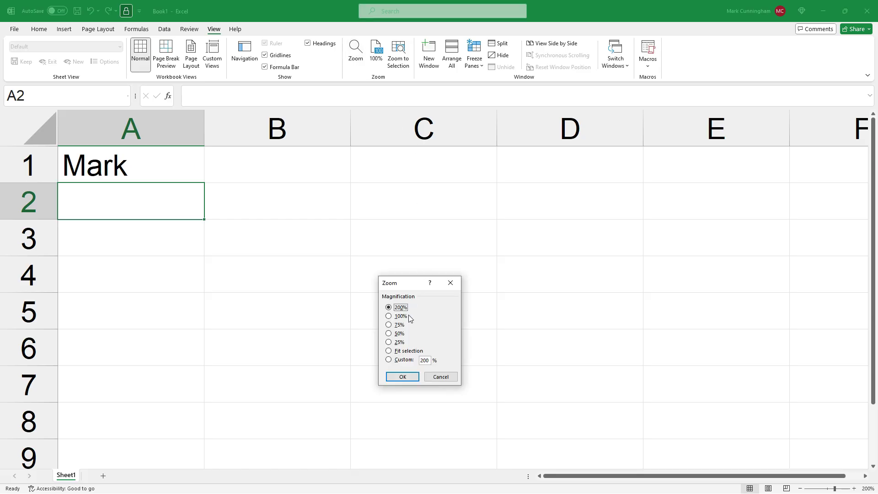
{"action": "left_click", "coordinate": [392, 334]}
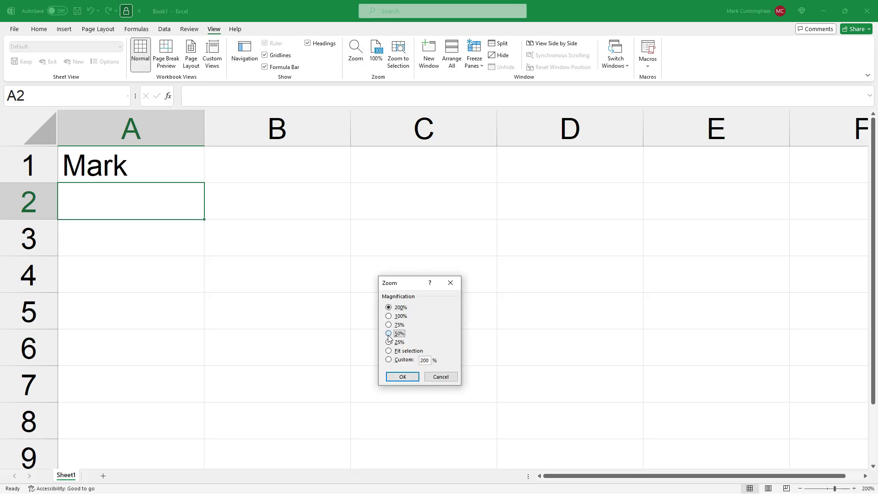
{"action": "left_click", "coordinate": [402, 377]}
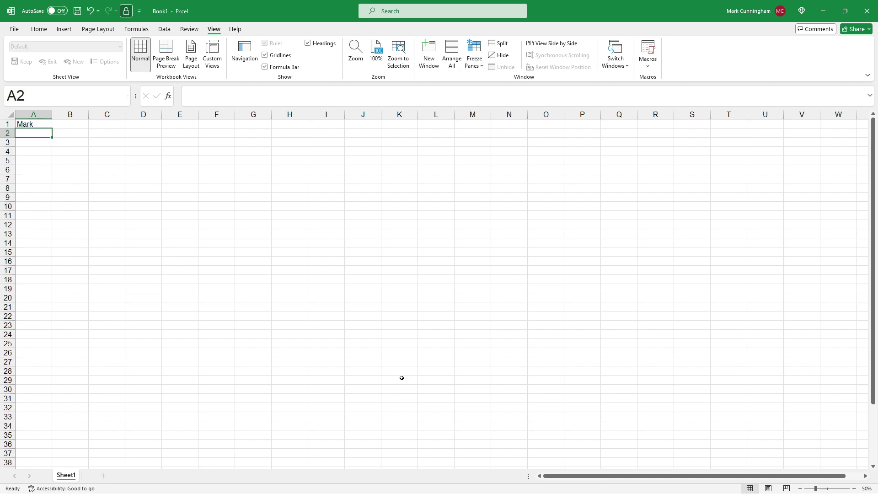
Apply a custom magnification of 120% to the worksheet.
{"action": "left_click", "coordinate": [356, 53]}
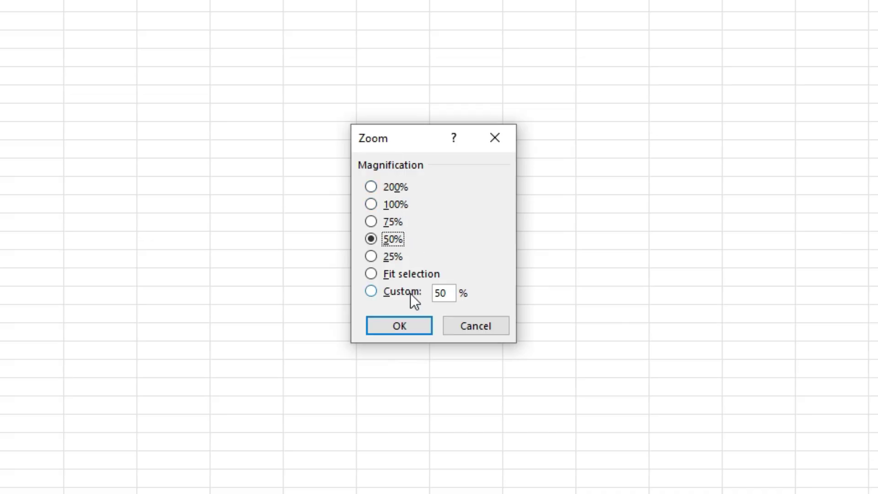
{"action": "left_click", "coordinate": [375, 292]}
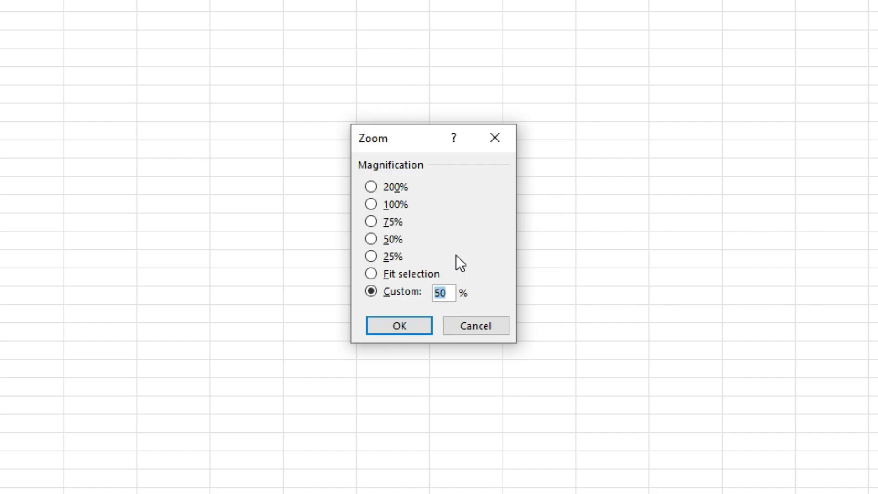
{"action": "type", "text": "120"}
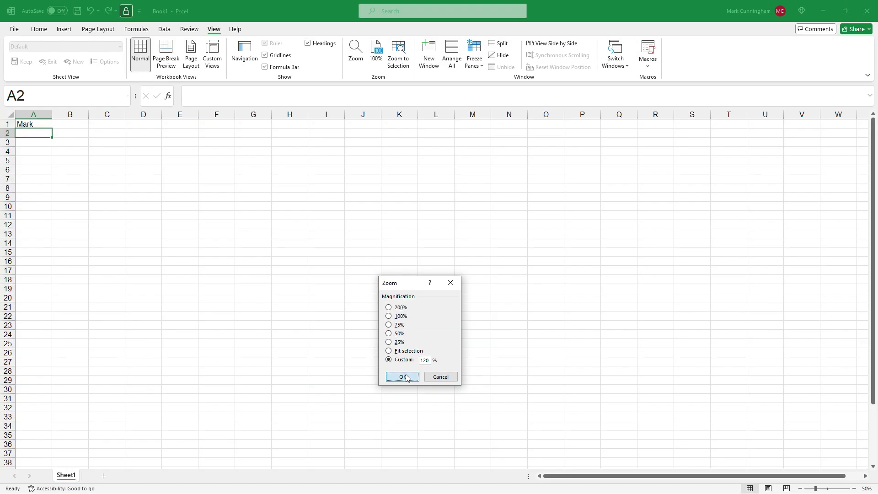
{"action": "left_click", "coordinate": [403, 377]}
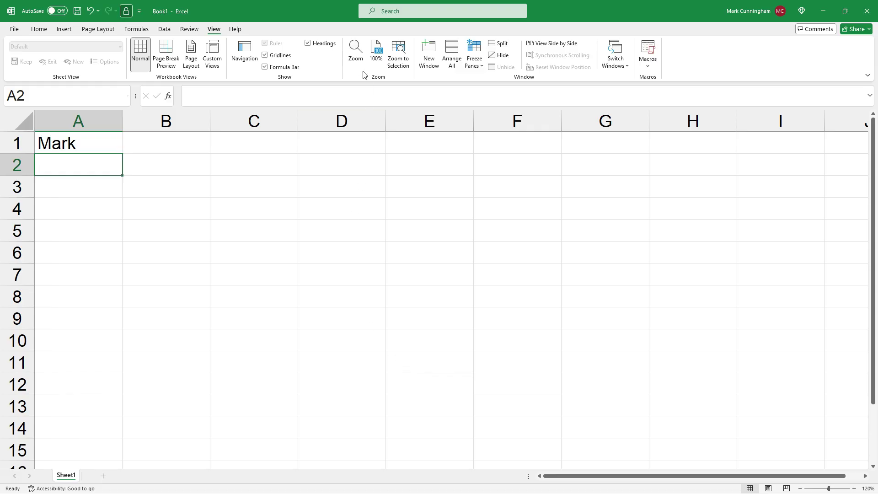
Open the Zoom dialog and cancel it without changes, and reset the worksheet magnification to 100%.
{"action": "left_click", "coordinate": [356, 56]}
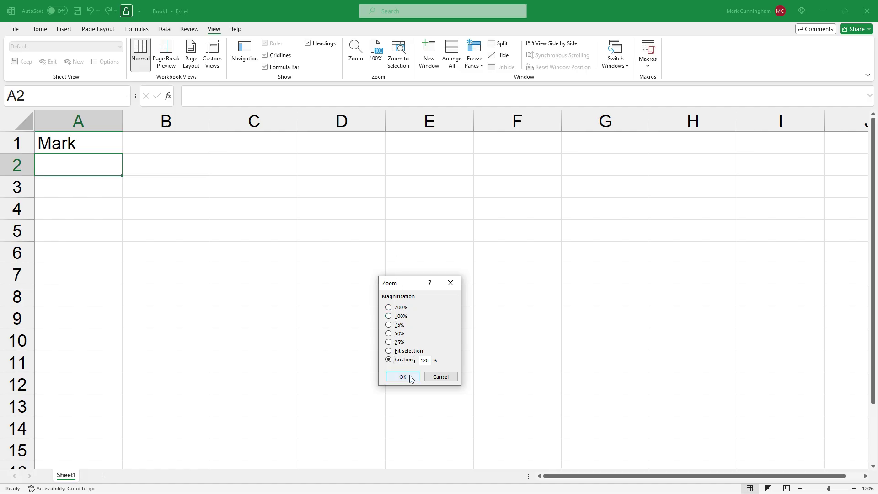
{"action": "left_click", "coordinate": [437, 378]}
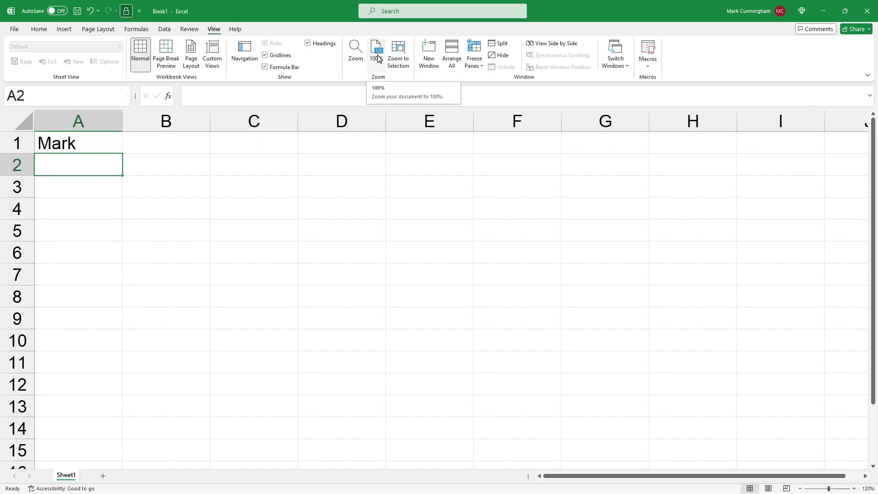
{"action": "left_click", "coordinate": [377, 58]}
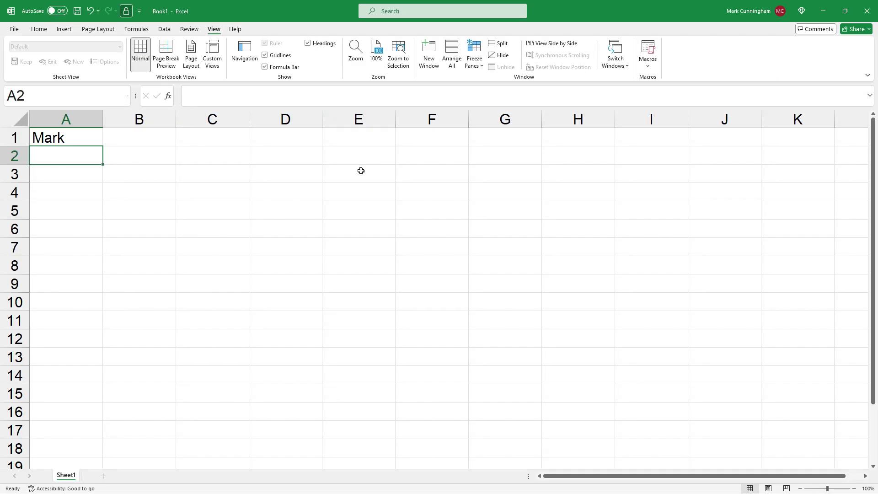
Zoom to the selected range A1:C5, and return the worksheet to 100% with cell E5 selected.
{"action": "left_click", "coordinate": [86, 136]}
{"action": "left_click_drag", "start_coordinate": [85, 137], "coordinate": [183, 210]}
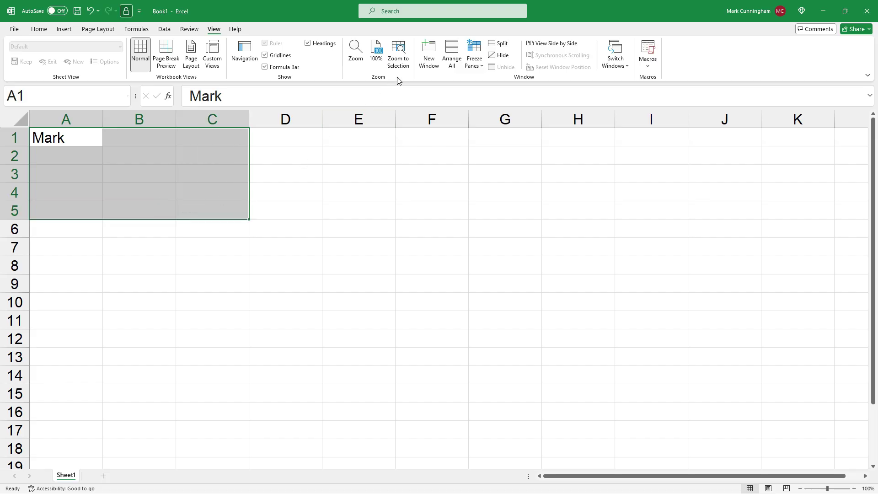
{"action": "left_click", "coordinate": [397, 62]}
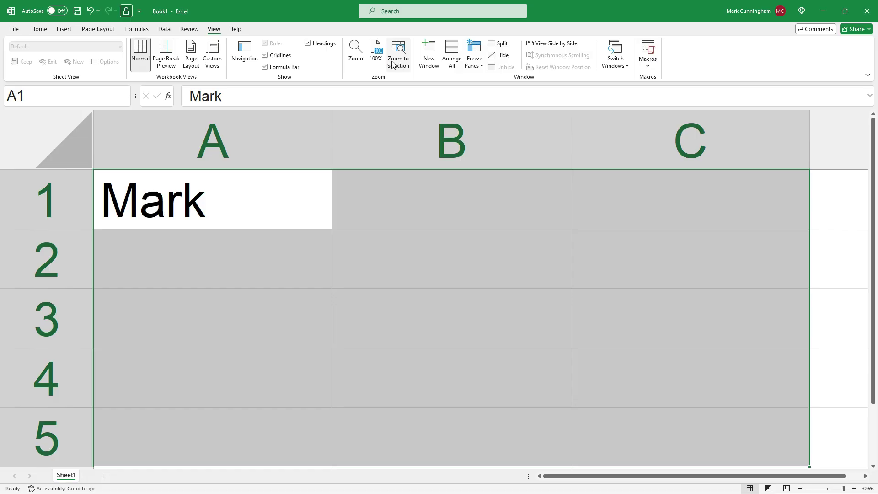
{"action": "left_click", "coordinate": [375, 59]}
{"action": "left_click", "coordinate": [373, 208]}
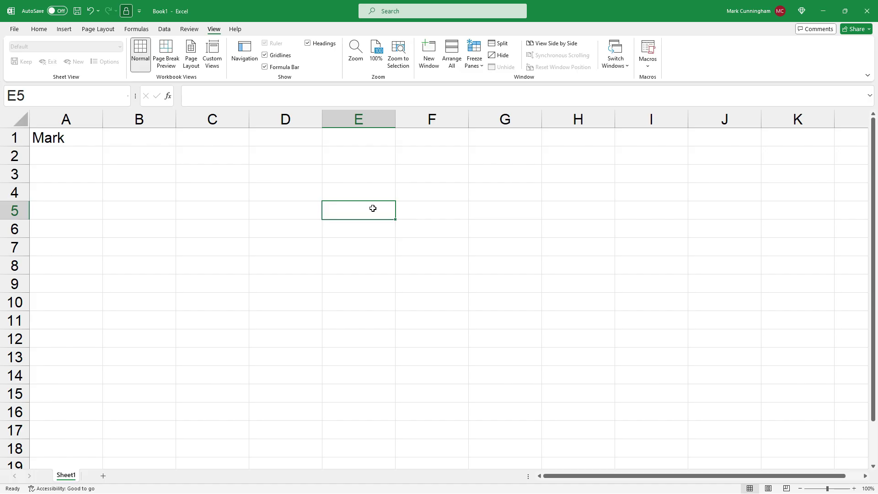
Zoom the worksheet in to 130% and back out to 100%.
{"action": "key", "text": "ctrl"}
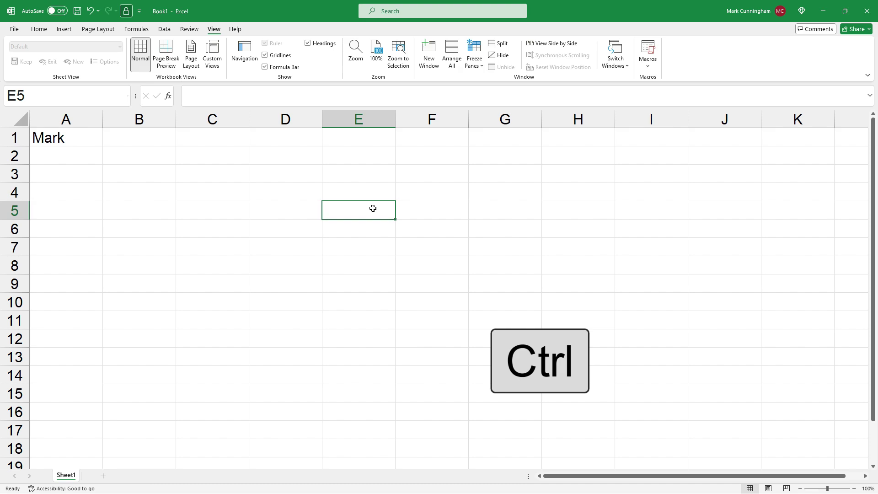
{"action": "scroll", "coordinate": [372, 208], "scroll_direction": "up", "scroll_amount": 1}
{"action": "scroll", "coordinate": [373, 208], "scroll_direction": "up", "scroll_amount": 1}
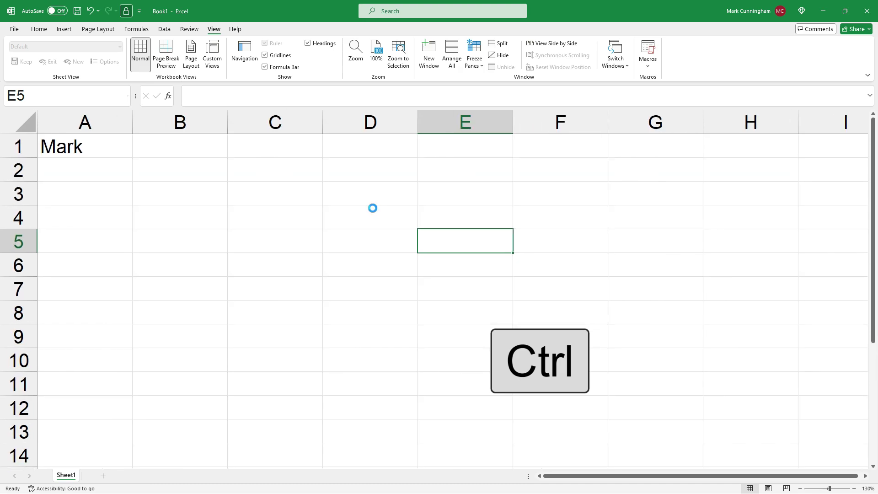
{"action": "scroll", "coordinate": [373, 208], "scroll_direction": "down", "scroll_amount": 1}
{"action": "scroll", "coordinate": [373, 208], "scroll_direction": "down", "scroll_amount": 1}
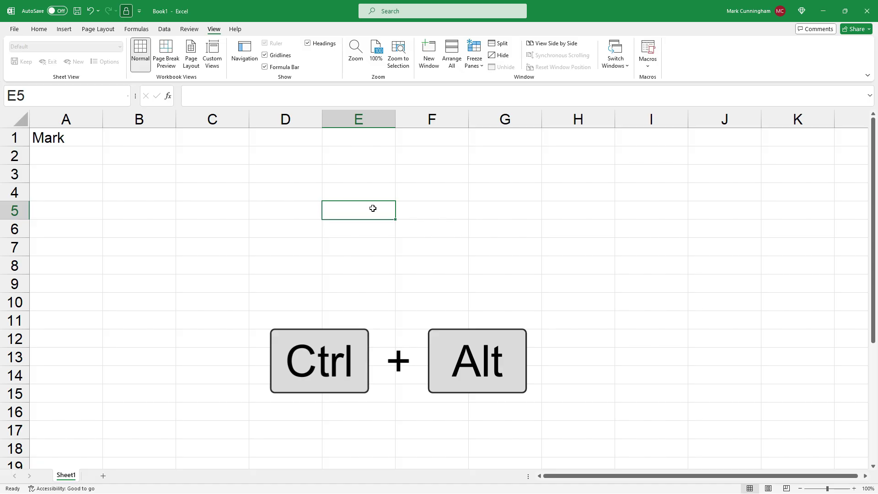
Zoom in stepwise to 115% and 130%, return stepwise to 100%, and try the zoom slider, leaving it at 100%.
{"action": "key", "text": "ctrl+alt+plus"}
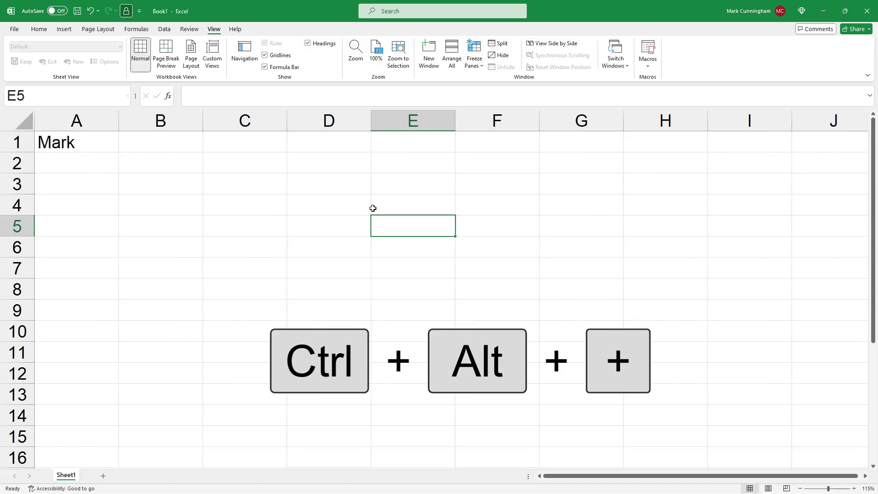
{"action": "key", "text": "ctrl+alt+plus"}
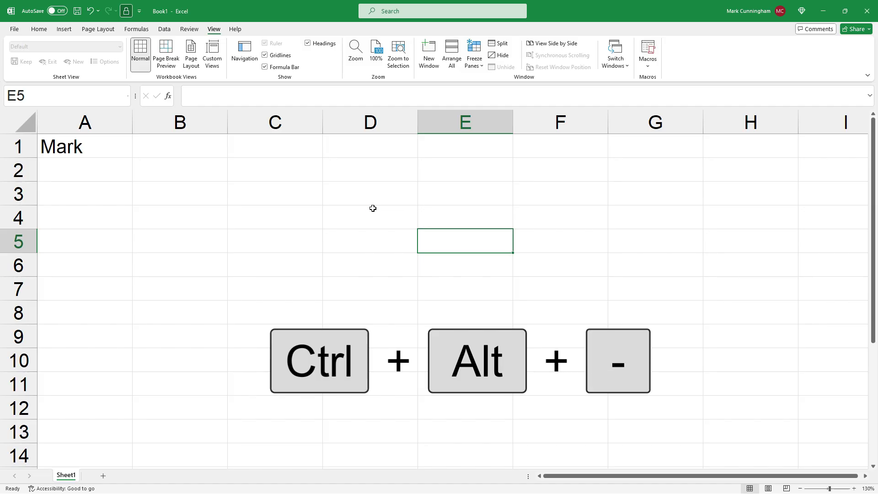
{"action": "key", "text": "ctrl+alt+minus"}
{"action": "key", "text": "ctrl+alt+minus"}
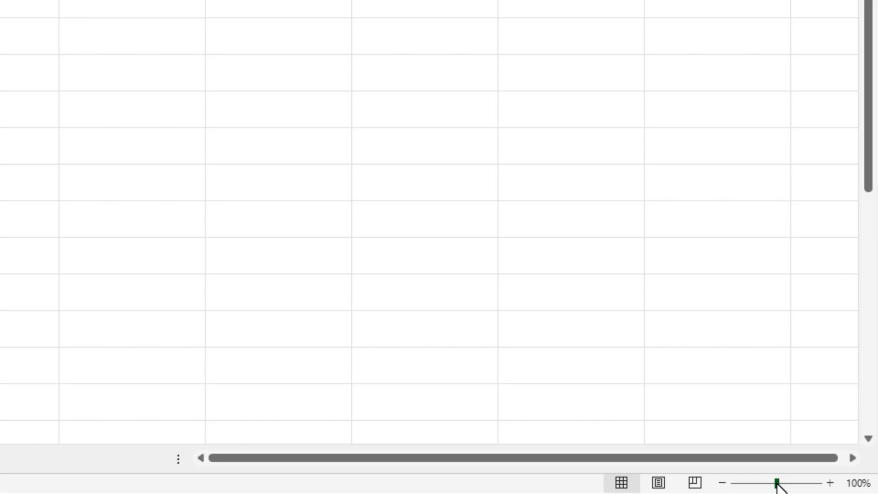
{"action": "left_click_drag", "start_coordinate": [777, 484], "coordinate": [777, 483]}
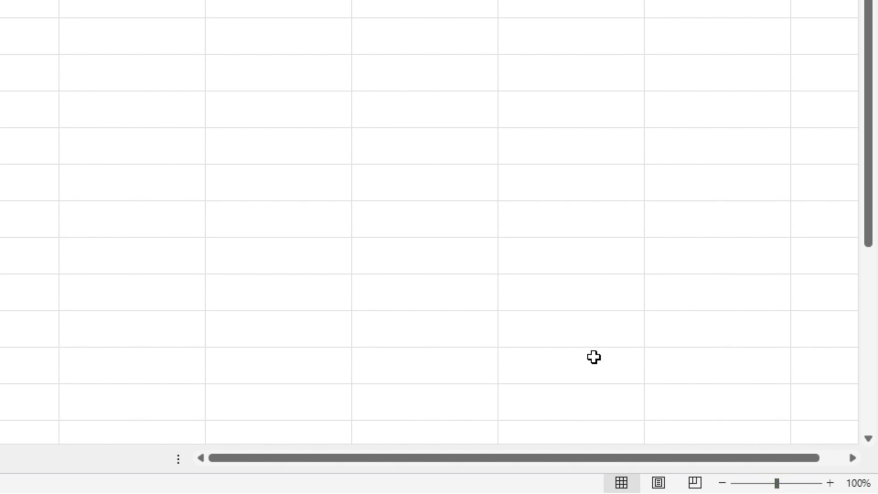
Hide the Zoom Slider from the status bar.
{"action": "right_click", "coordinate": [544, 484]}
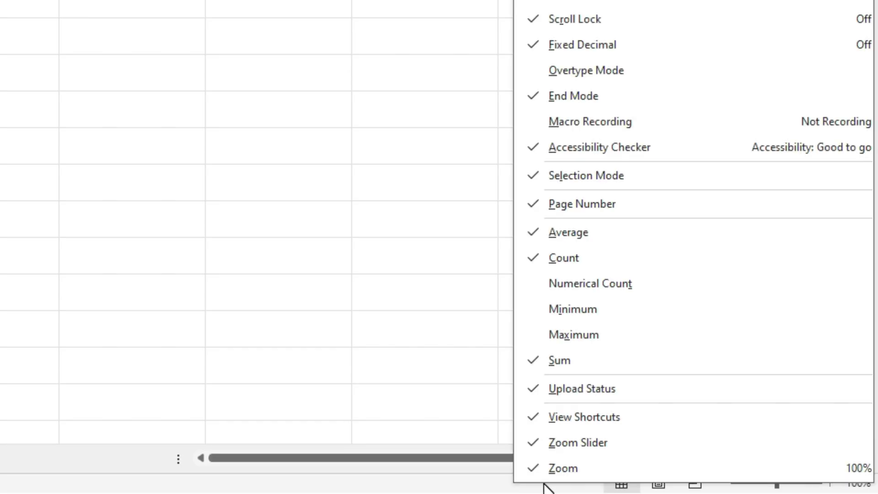
{"action": "left_click", "coordinate": [596, 443]}
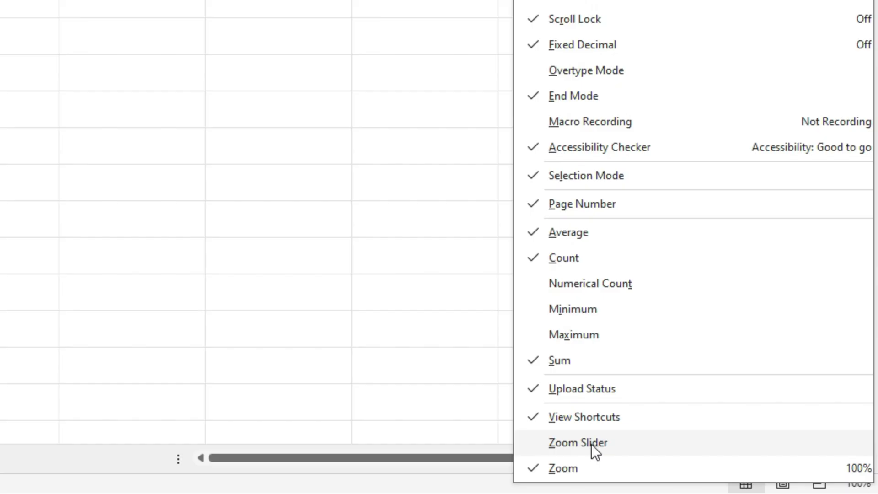
{"action": "left_click", "coordinate": [509, 488]}
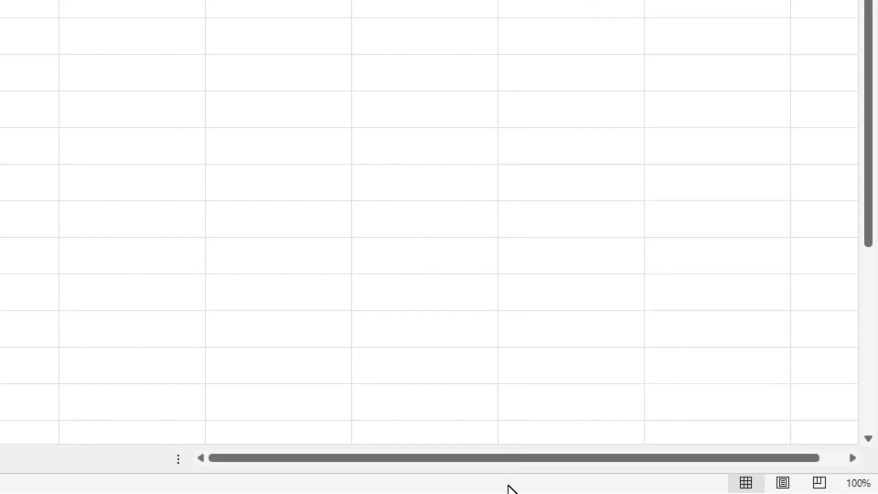
Show the Zoom Slider on the status bar again.
{"action": "right_click", "coordinate": [508, 486]}
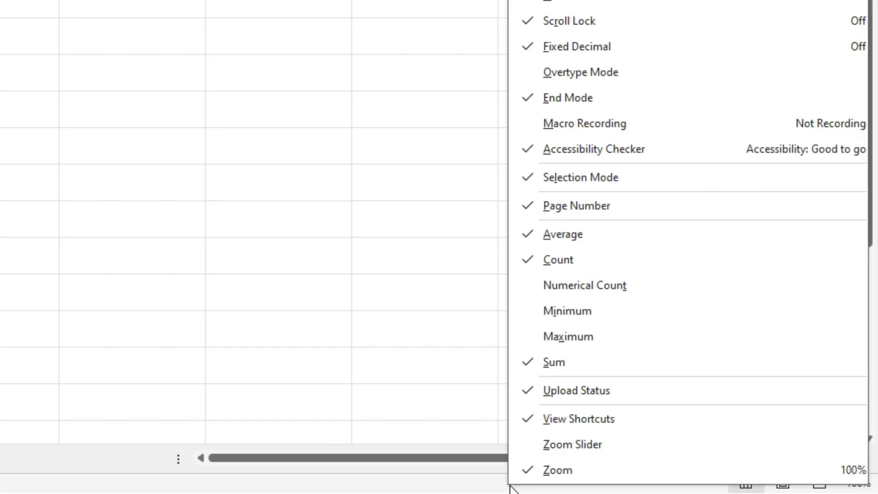
{"action": "left_click", "coordinate": [581, 449]}
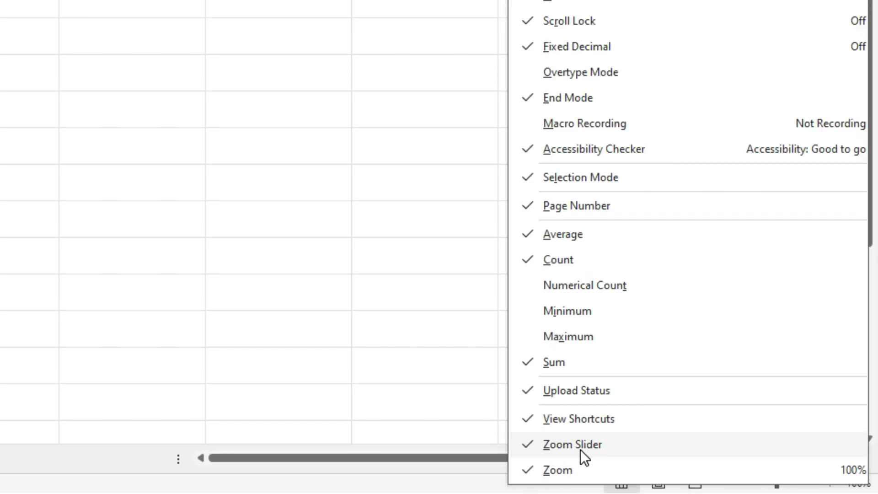
{"action": "left_click", "coordinate": [484, 487]}
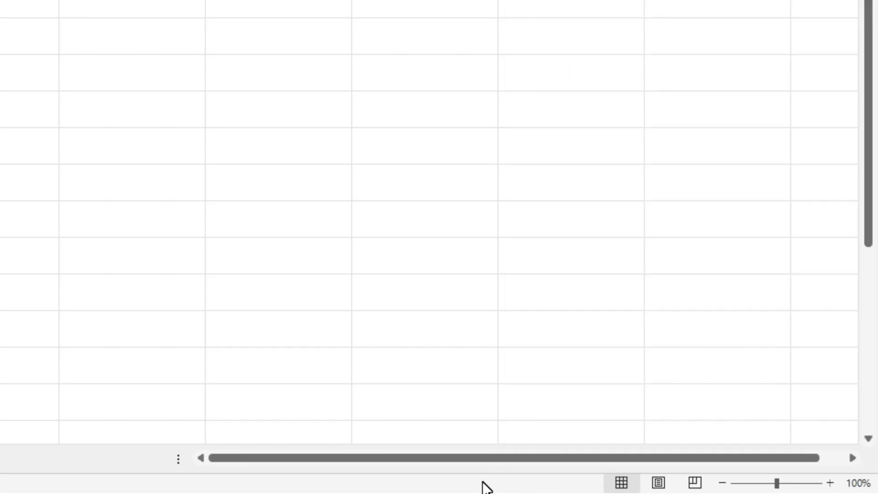